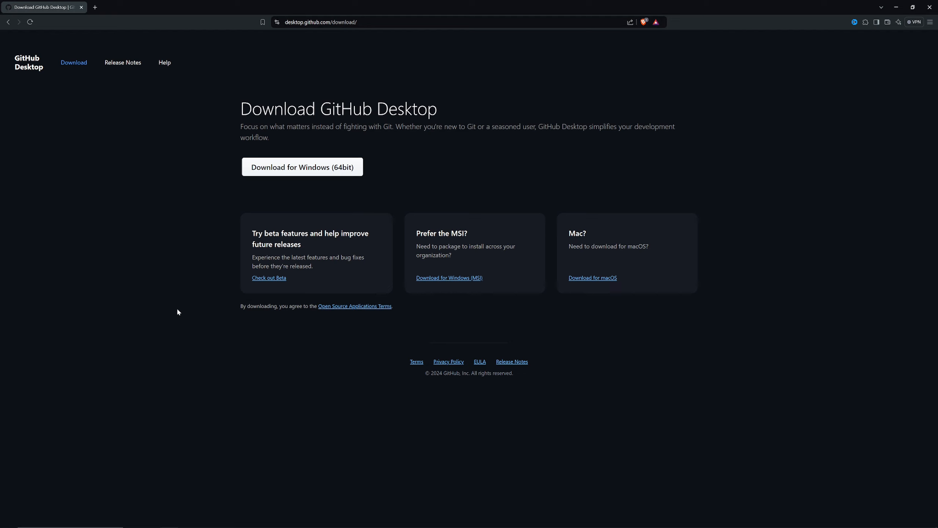
# Download the 64-bit Windows version of GitHub Desktop and go to github.com.
pyautogui.click(358, 172)
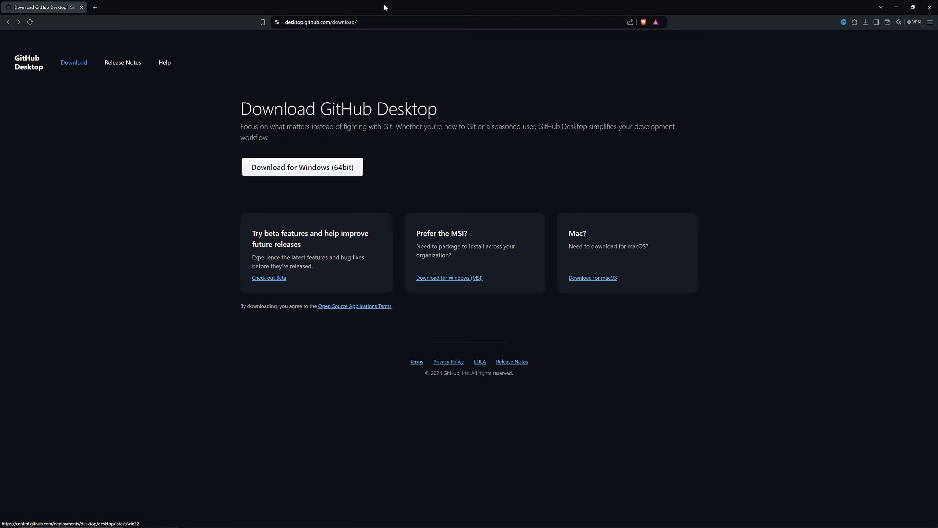
pyautogui.click(319, 22)
pyautogui.write('github.com')
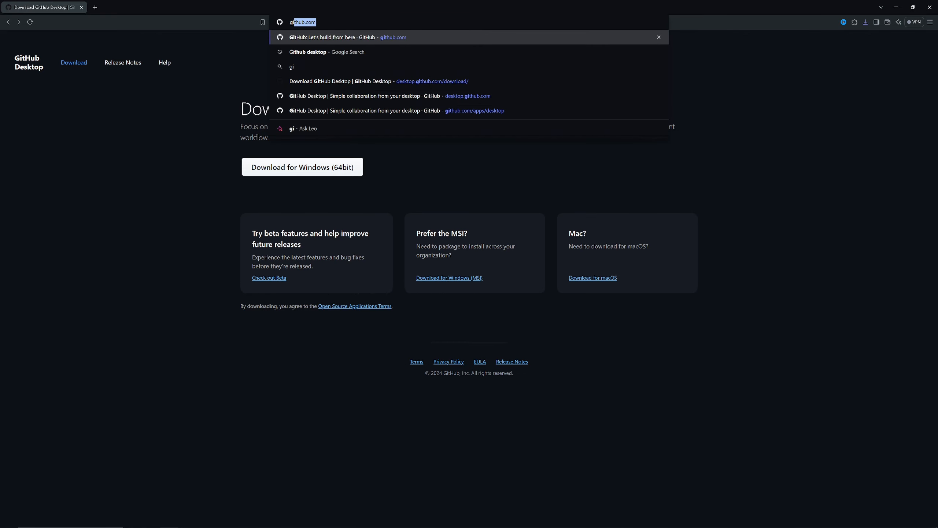
pyautogui.press('Return')
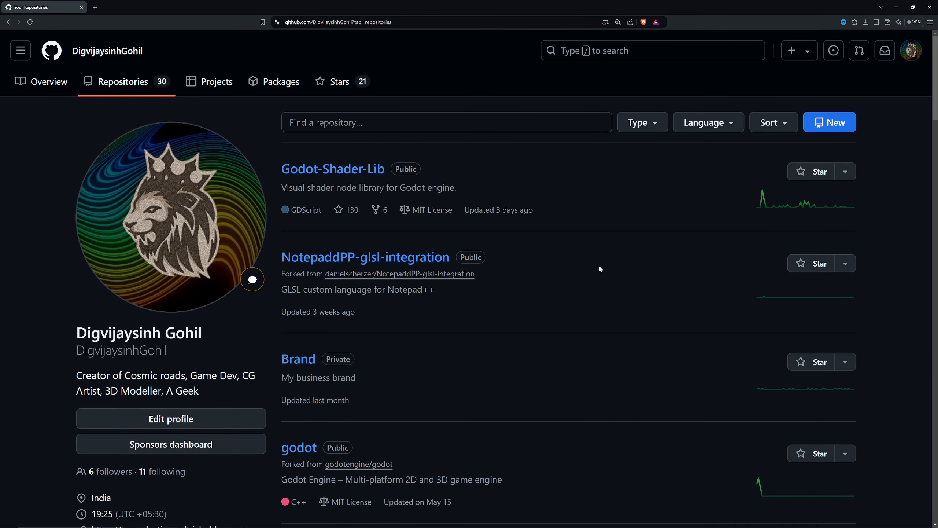
# Start a new private repository named "Awesome Project" with the description "An awesome project that I will Abandon anyway.".
pyautogui.click(815, 129)
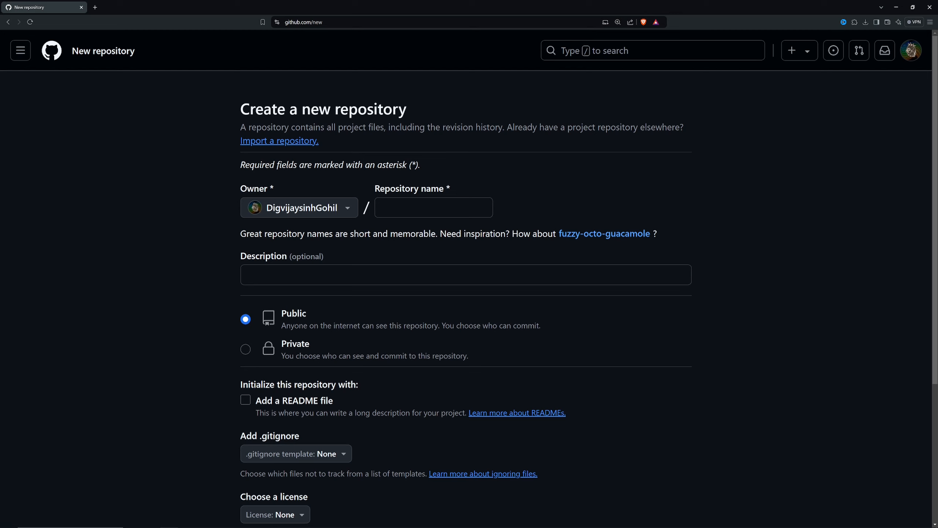
pyautogui.write('Awesome Project')
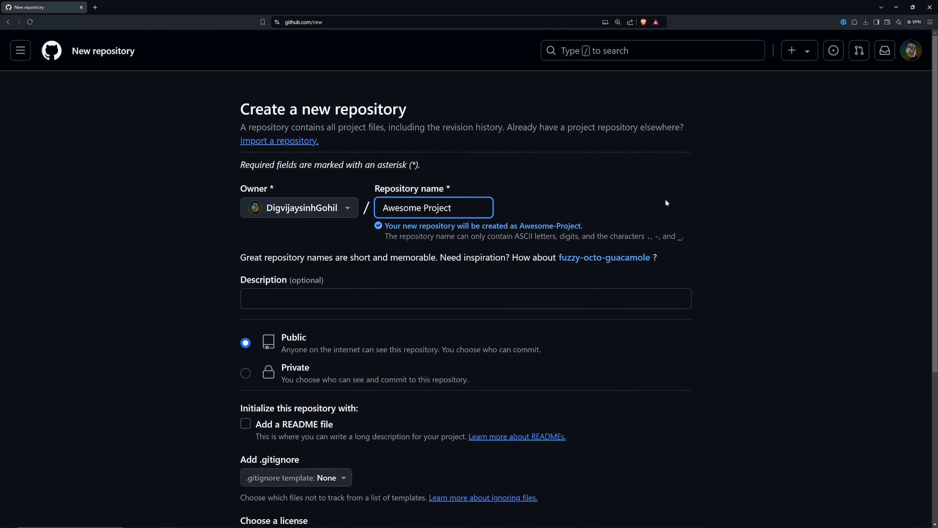
pyautogui.click(305, 309)
pyautogui.write('An a')
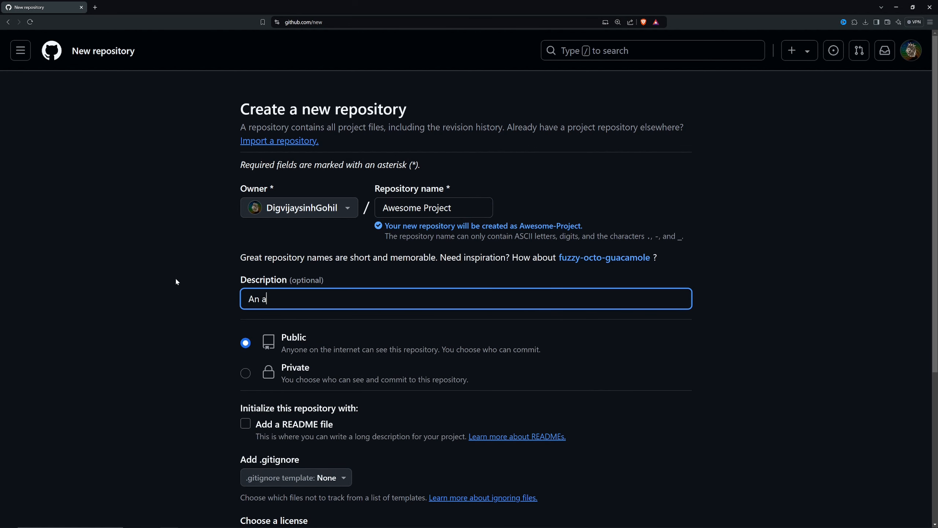
pyautogui.write('wesome project that I wi')
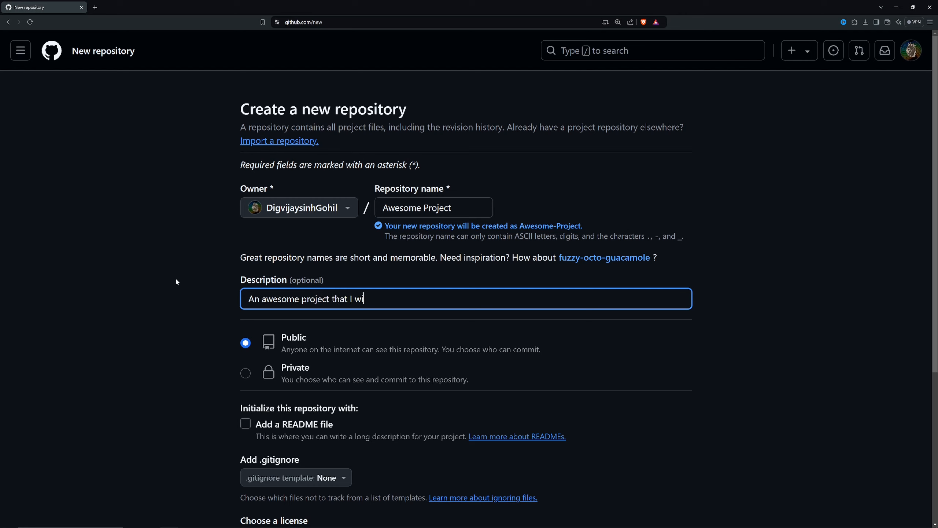
pyautogui.write('ll Abandon anyway.')
pyautogui.click(246, 375)
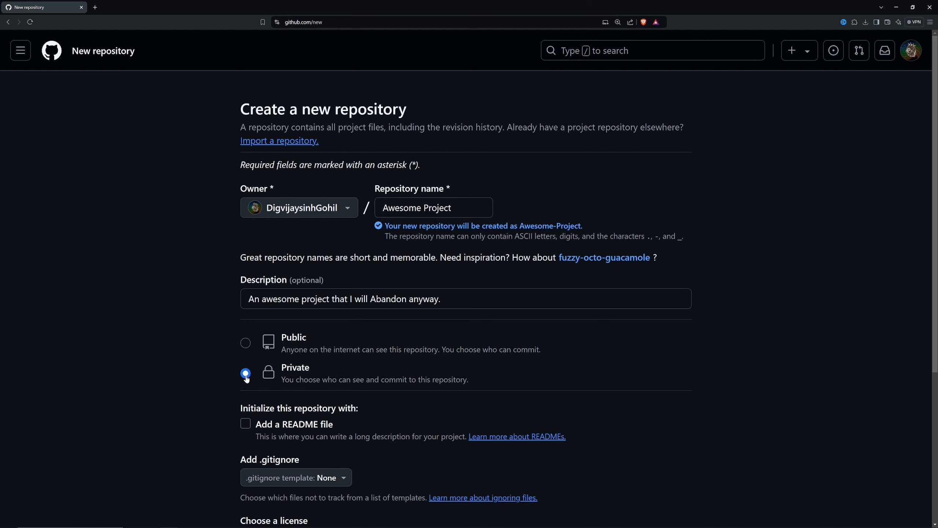
# Choose the Godot .gitignore template and create the repository.
pyautogui.scroll(-5, 247, 380)
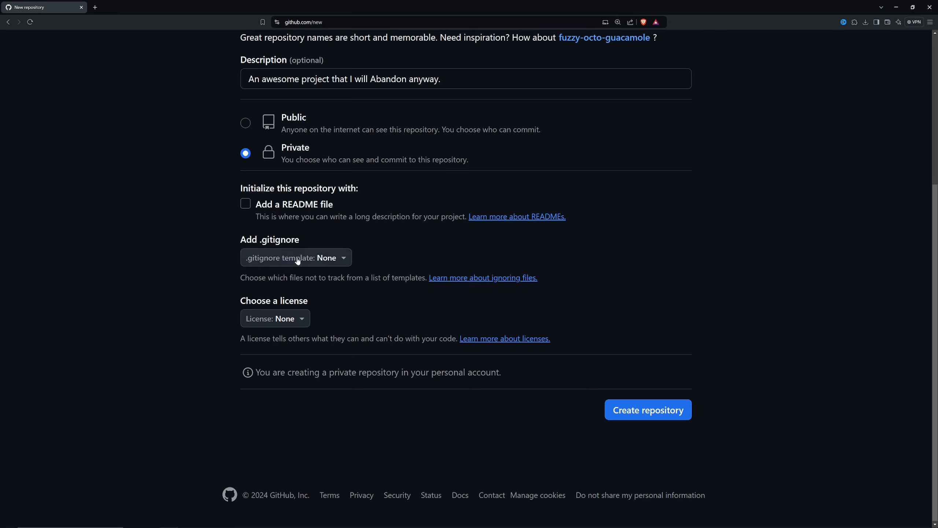
pyautogui.click(284, 258)
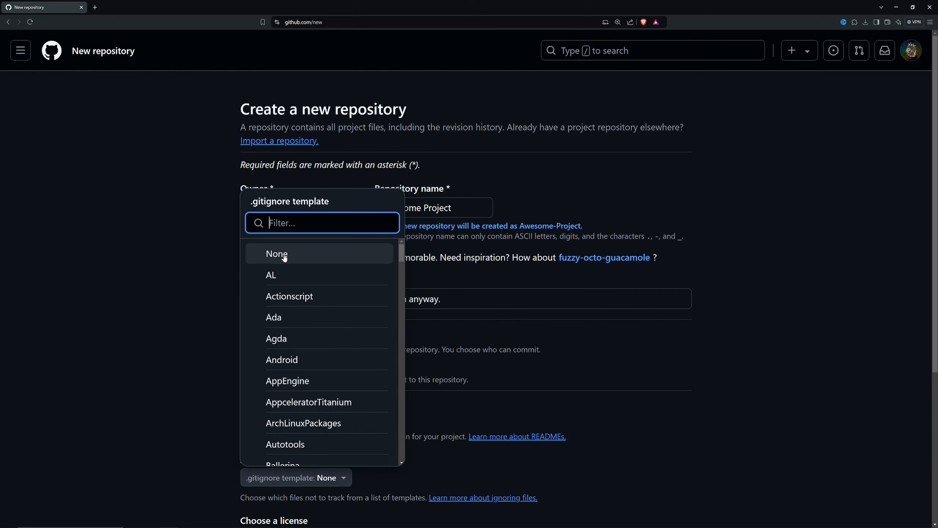
pyautogui.write('Godo')
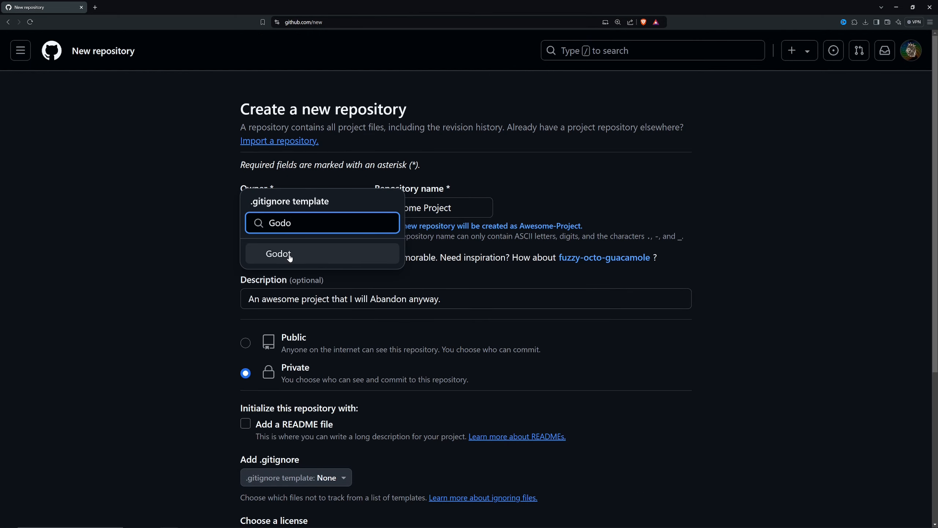
pyautogui.click(290, 259)
pyautogui.scroll(-5, 364, 263)
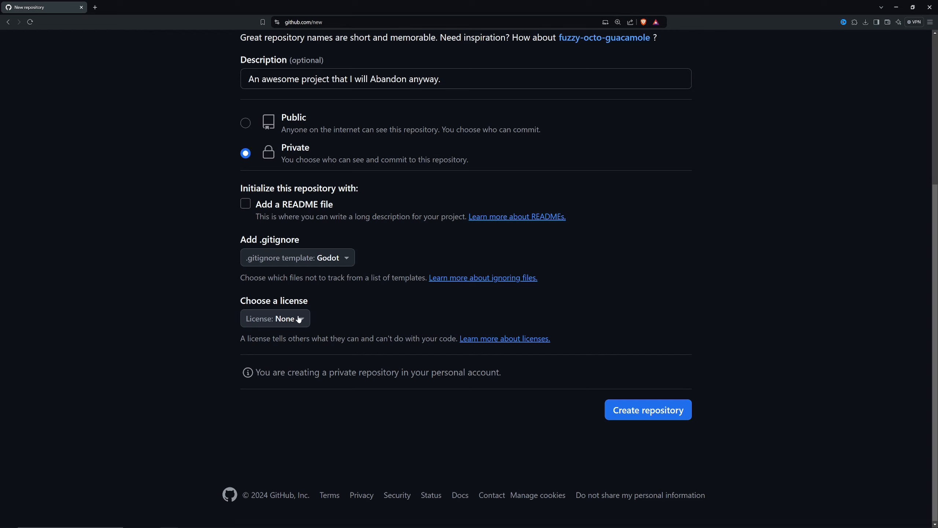
pyautogui.click(653, 409)
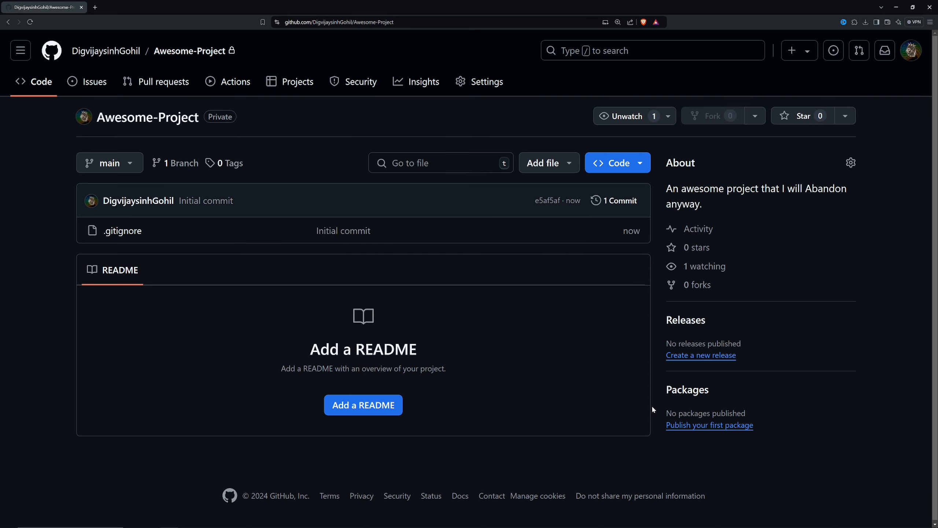
# Open the Awesome-Project repository in GitHub Desktop and clone it to J:\Godot-Projects\Awesome-Project.
pyautogui.hotkey('alt', 'Tab')
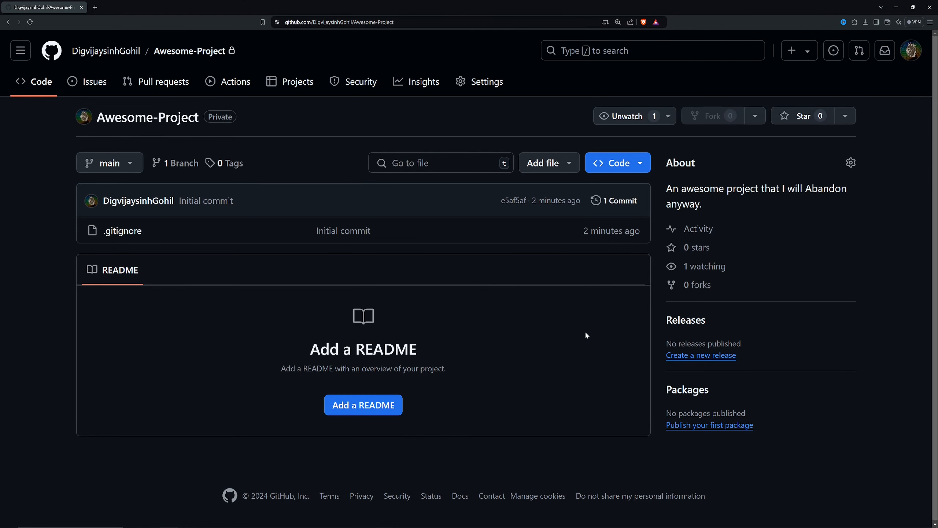
pyautogui.click(624, 169)
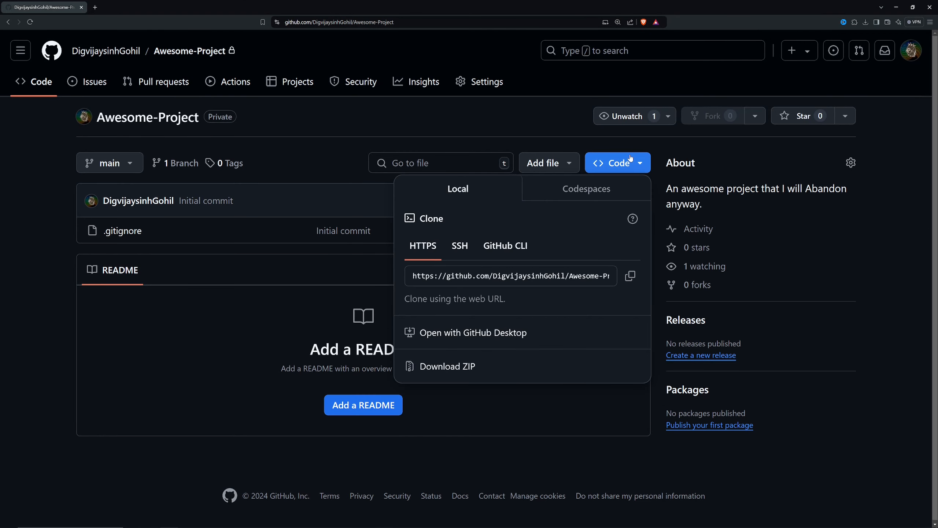
pyautogui.click(528, 327)
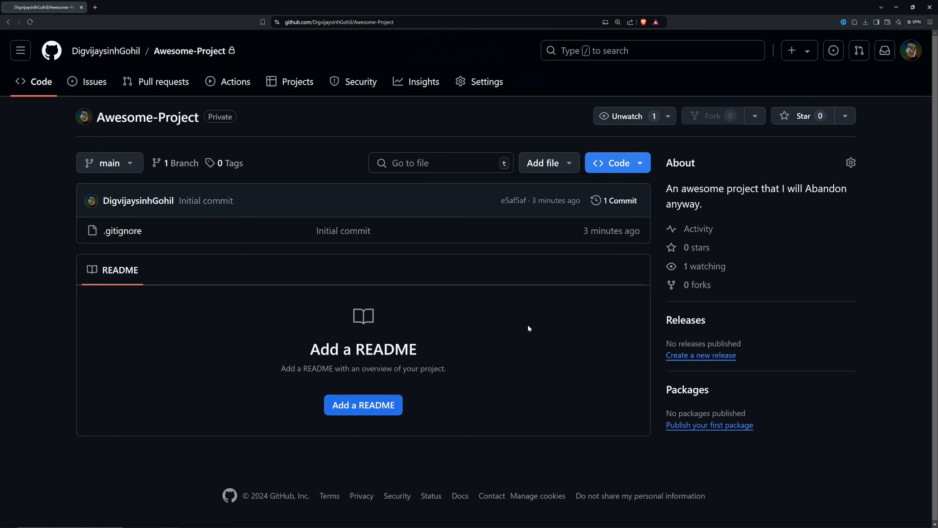
pyautogui.click(481, 88)
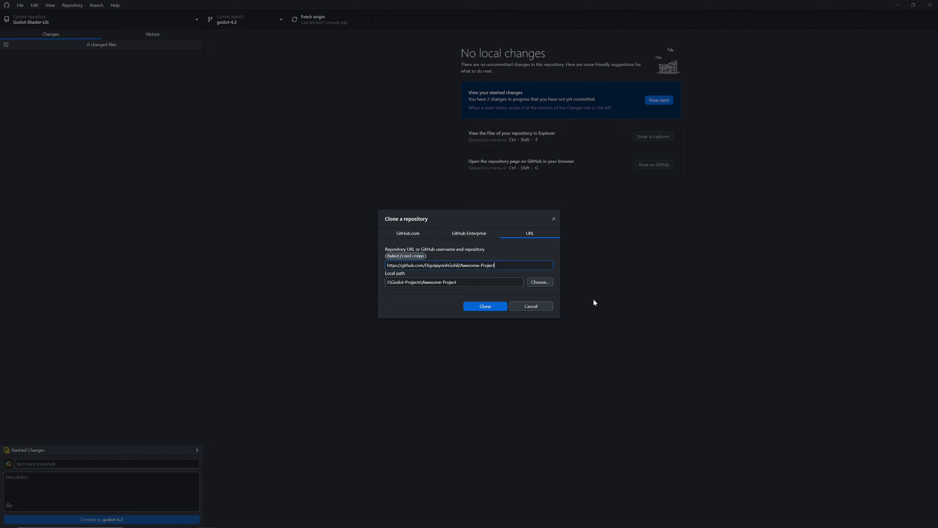
pyautogui.press('Tab')
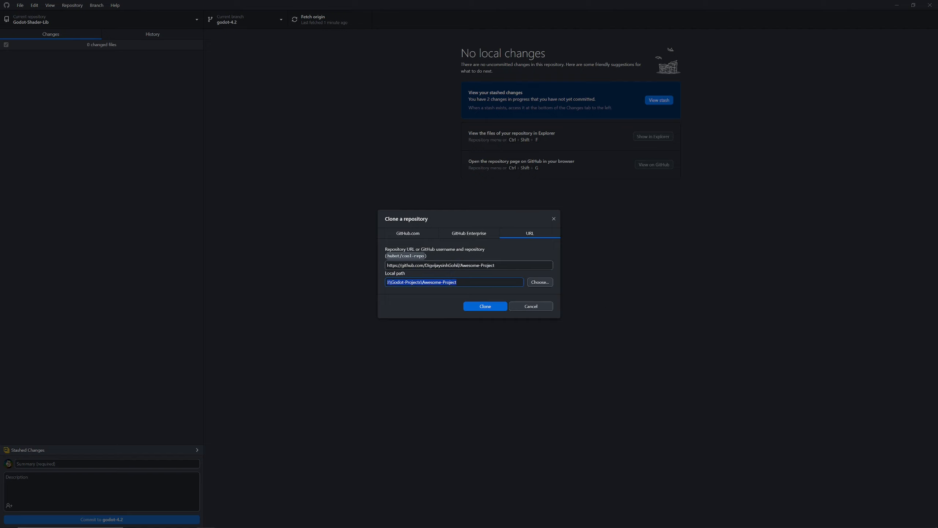
pyautogui.click(485, 306)
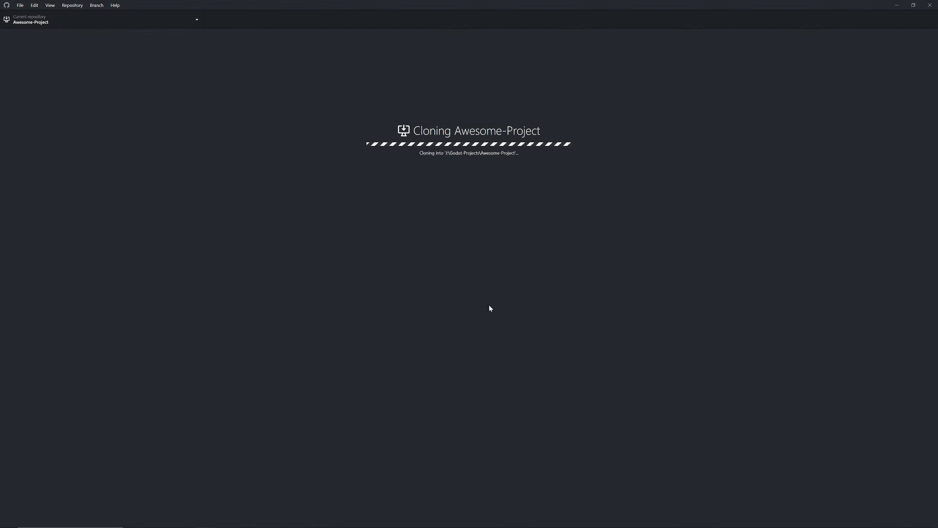
# Show the cloned repository in File Explorer and examine the contents of the Awesome-Project folder.
pyautogui.hotkey('ctrl', 'shift', 'f')
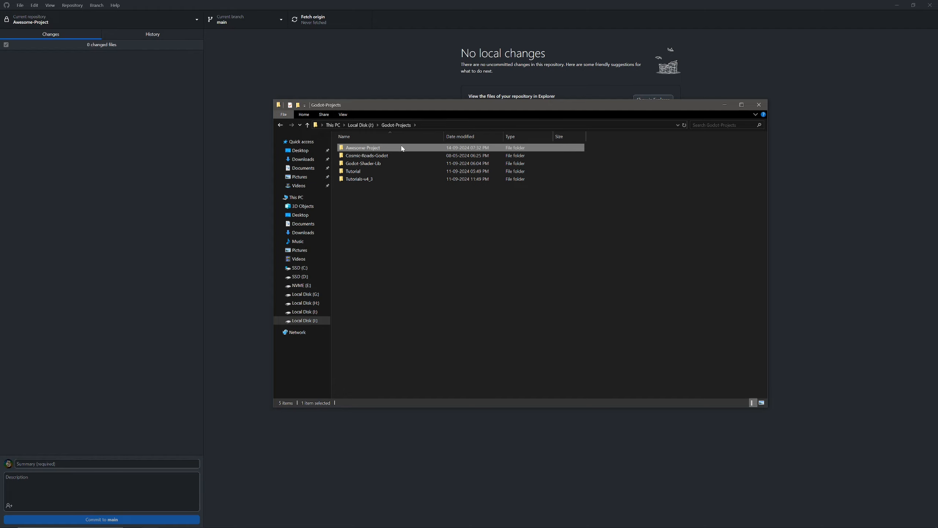
pyautogui.doubleClick(402, 148)
pyautogui.doubleClick(357, 149)
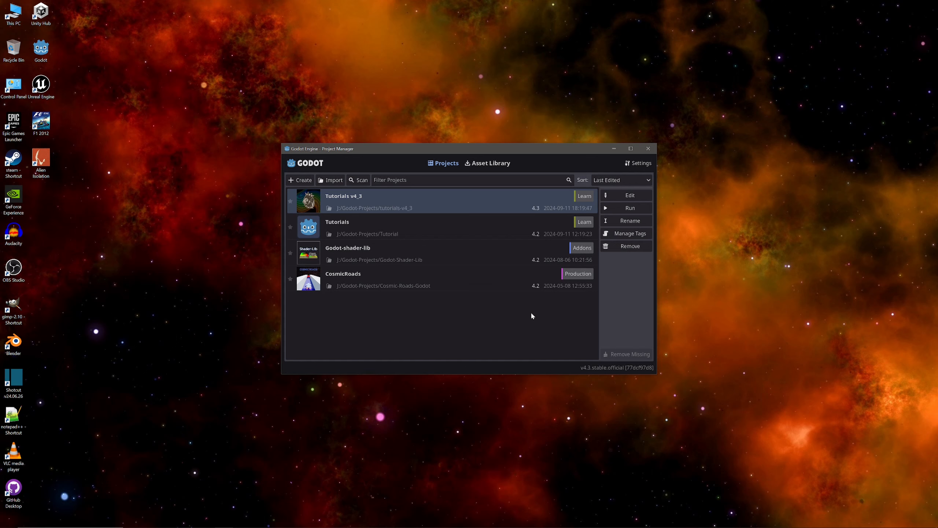
# In Godot, create a project named "Awesome Project" directly in J:/Godot-Projects/Awesome-Project, with automatic folder creation turned off.
pyautogui.click(298, 180)
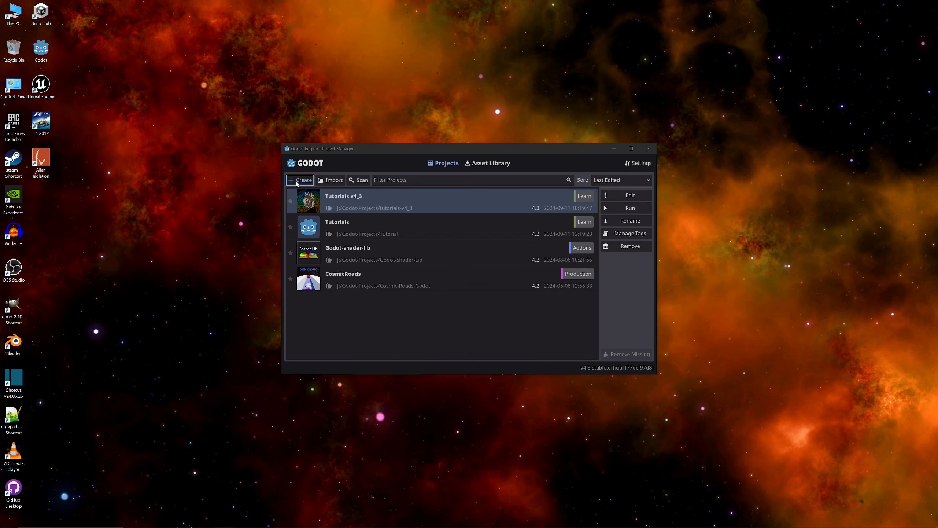
pyautogui.write('Awesome')
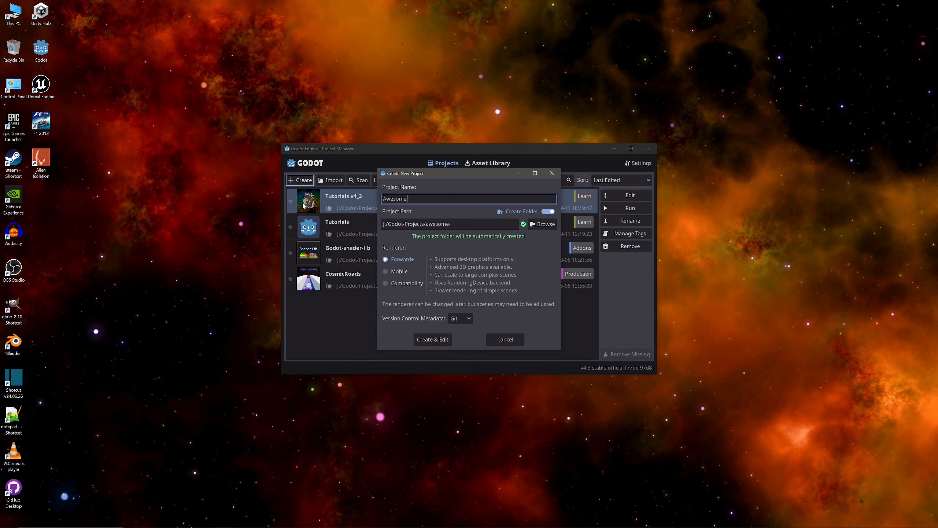
pyautogui.write(' Project')
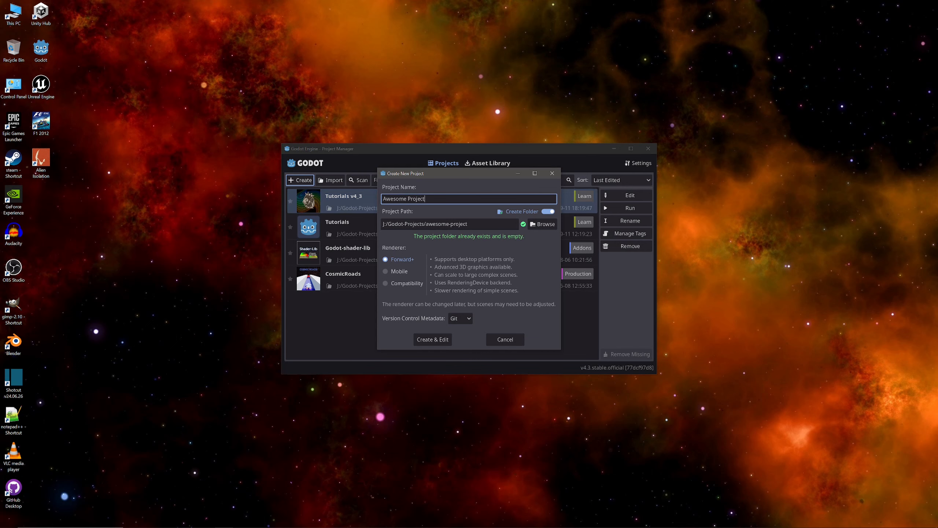
pyautogui.click(542, 224)
pyautogui.doubleClick(354, 192)
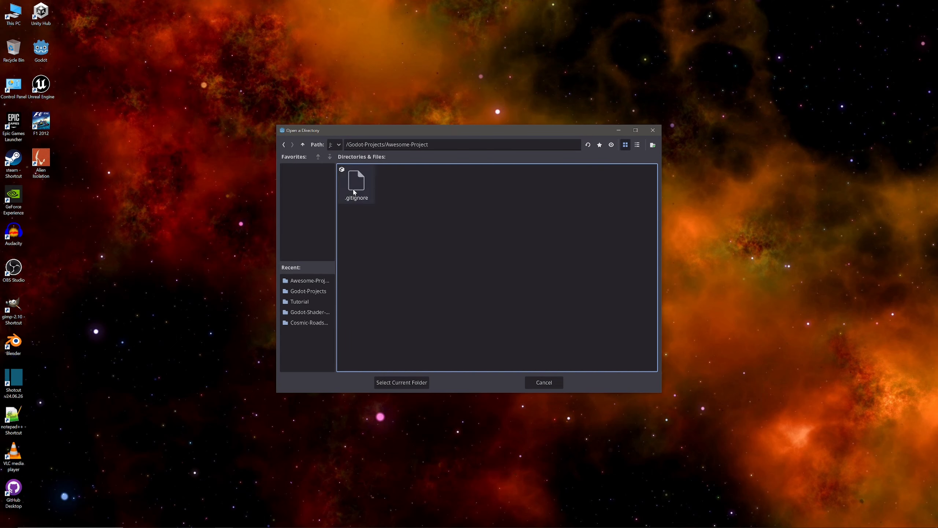
pyautogui.click(397, 384)
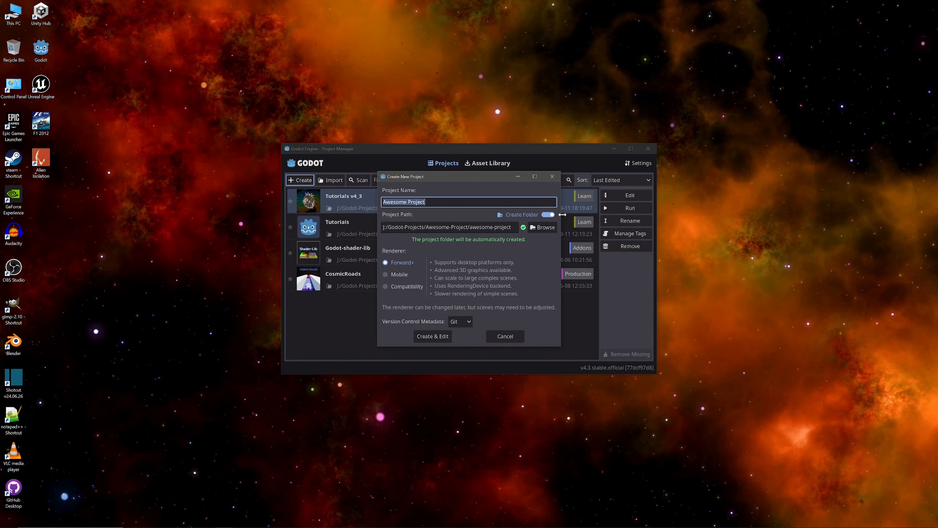
pyautogui.click(549, 215)
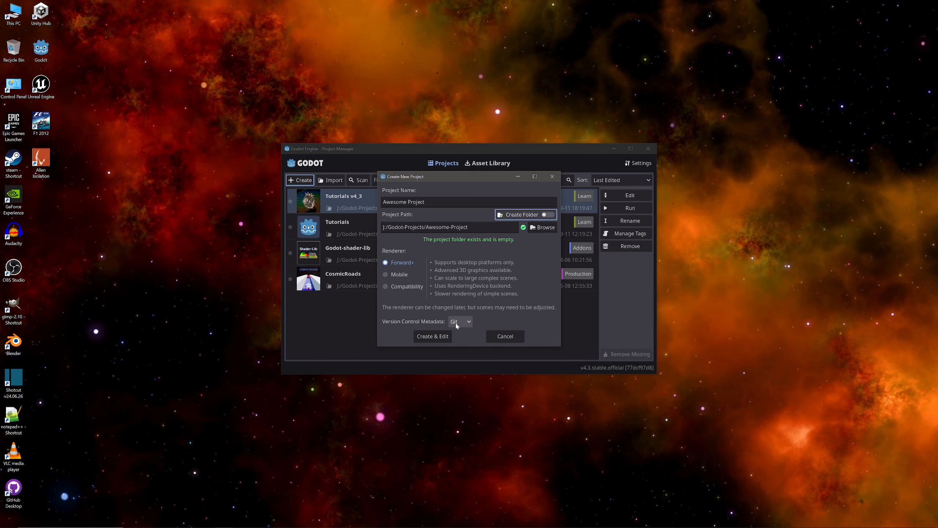
pyautogui.click(436, 336)
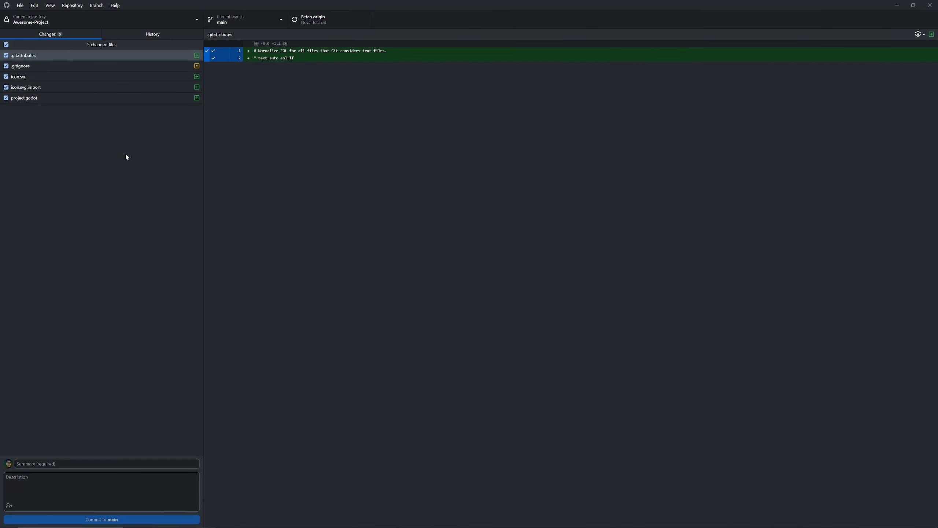
# Show the repository's files in File Explorer to inspect the .gitignore file, and return to GitHub Desktop.
pyautogui.hotkey('ctrl', 'shift', 'f')
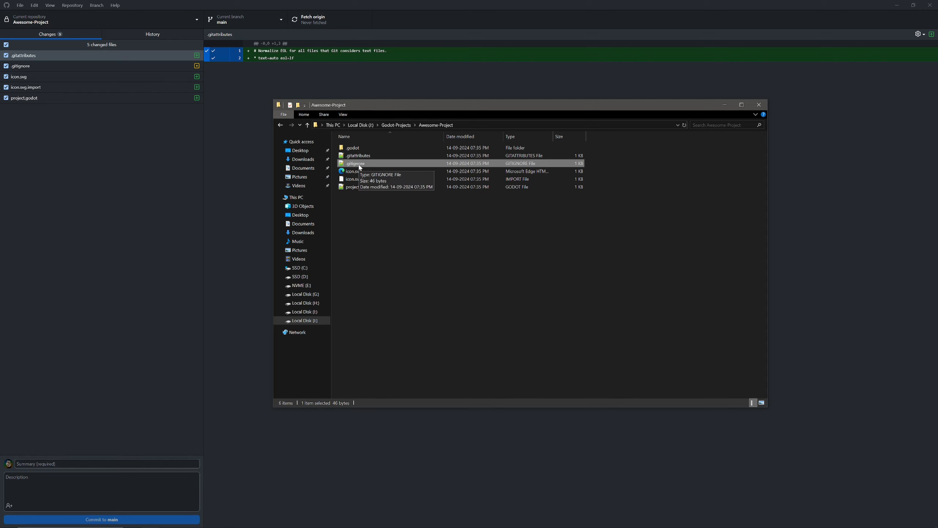
pyautogui.hotkey('alt', 'Tab')
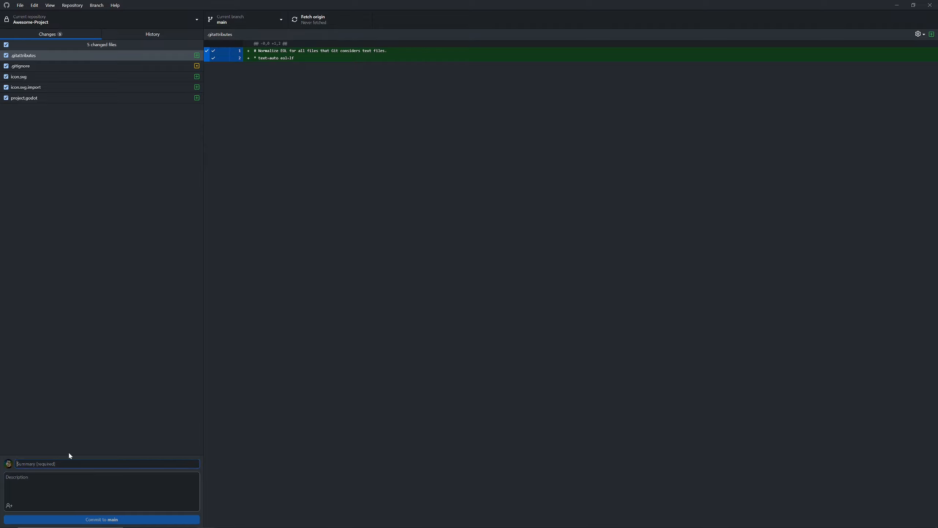
# Commit all changed files to main with the summary "Project setup" and push the commit to origin.
pyautogui.write('Project setup')
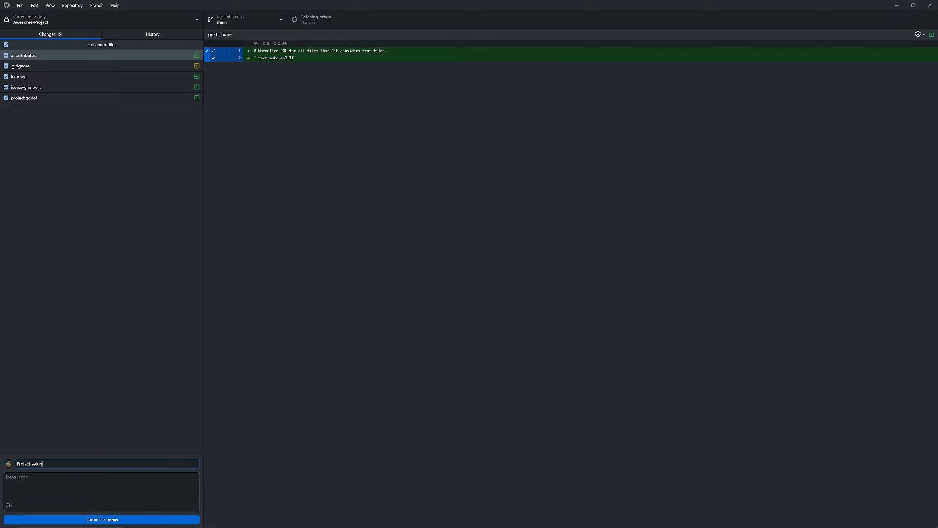
pyautogui.click(113, 518)
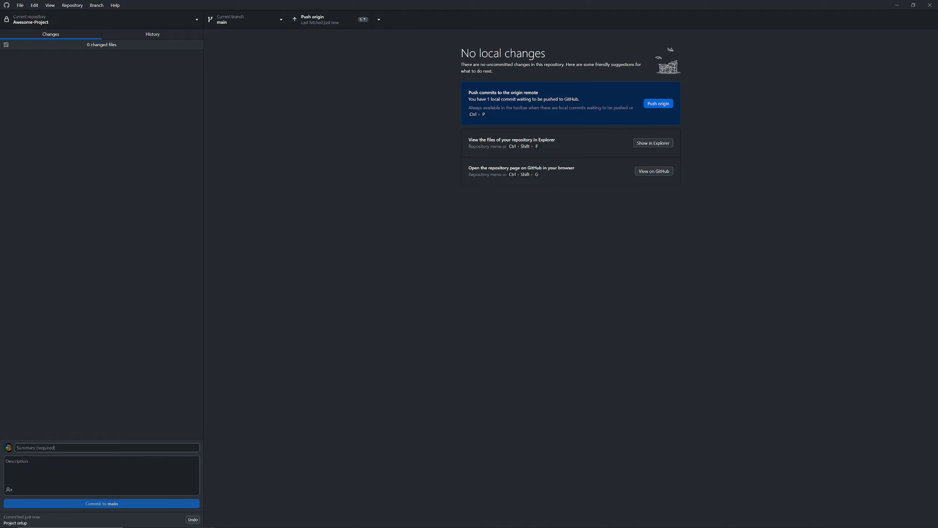
pyautogui.click(659, 103)
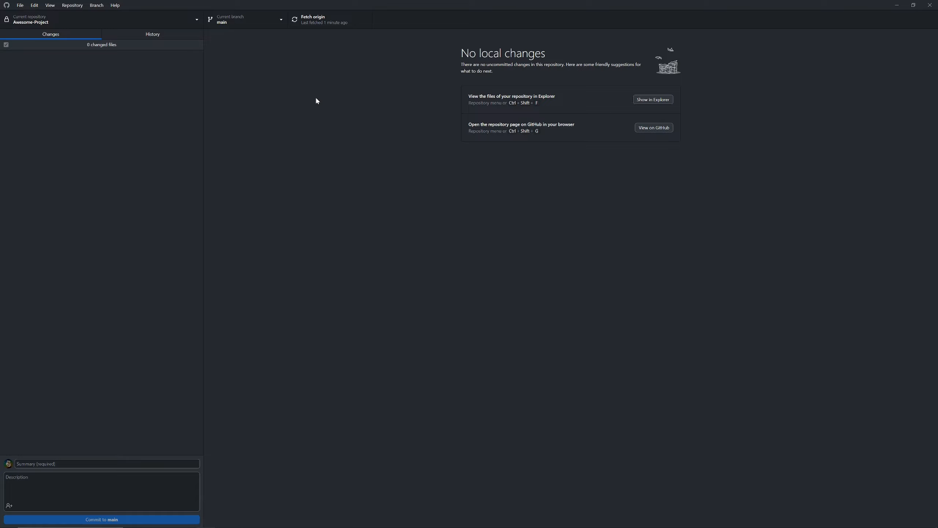
# Create a new branch named "Feature A" based on main.
pyautogui.click(257, 26)
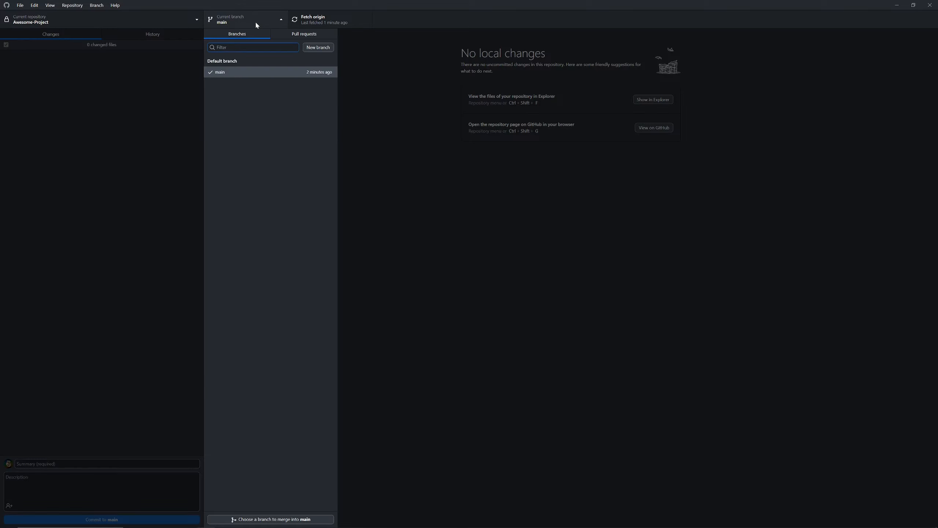
pyautogui.click(318, 47)
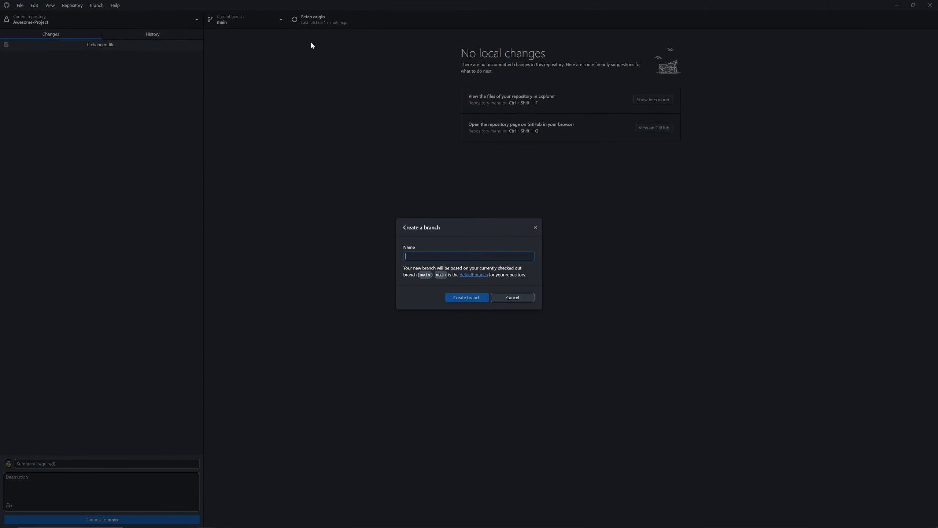
pyautogui.write('Feature A')
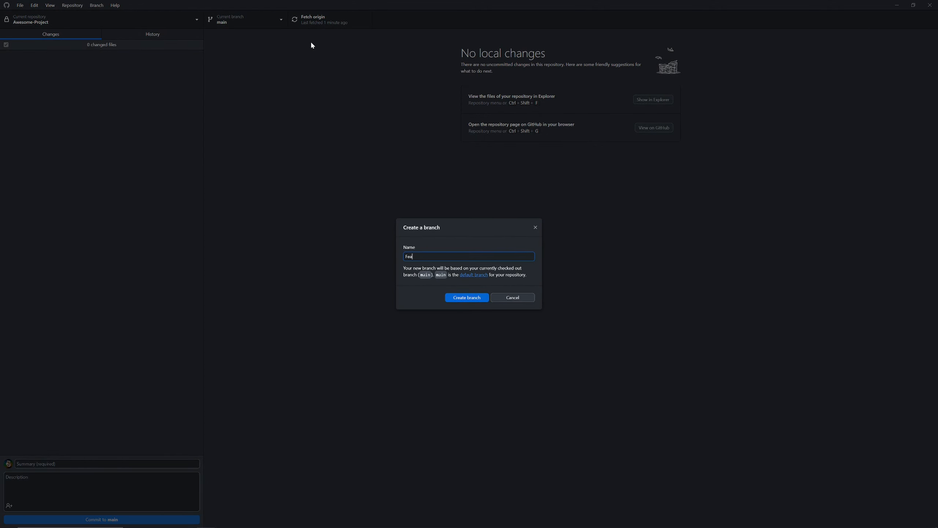